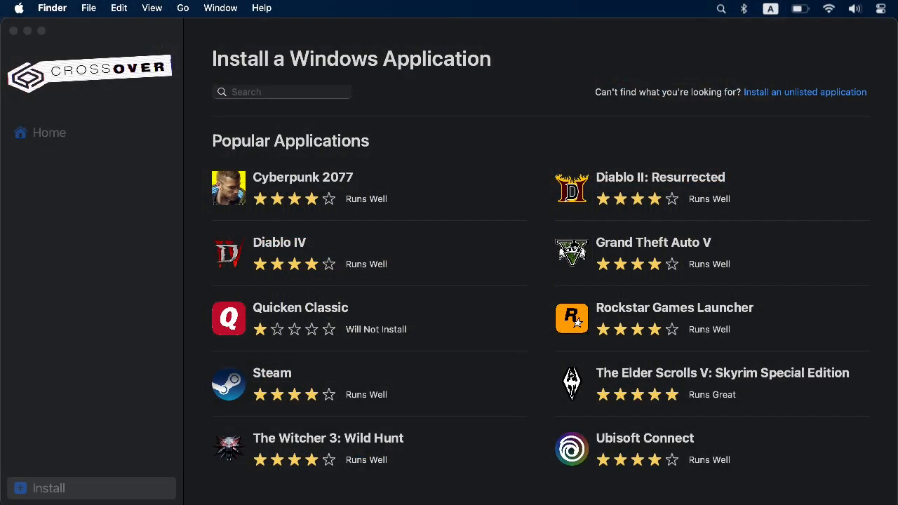
# Search the installable Windows applications for "framework" and open the Microsoft .NET Framework 4.8 entry
pyautogui.click(280, 94)
pyautogui.write('framework')
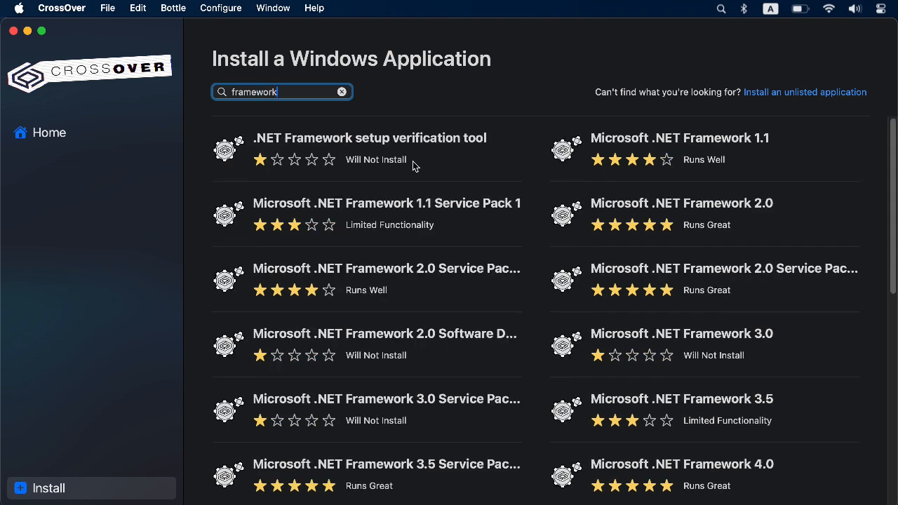
pyautogui.scroll(-3, 644, 368)
pyautogui.scroll(-7, 644, 367)
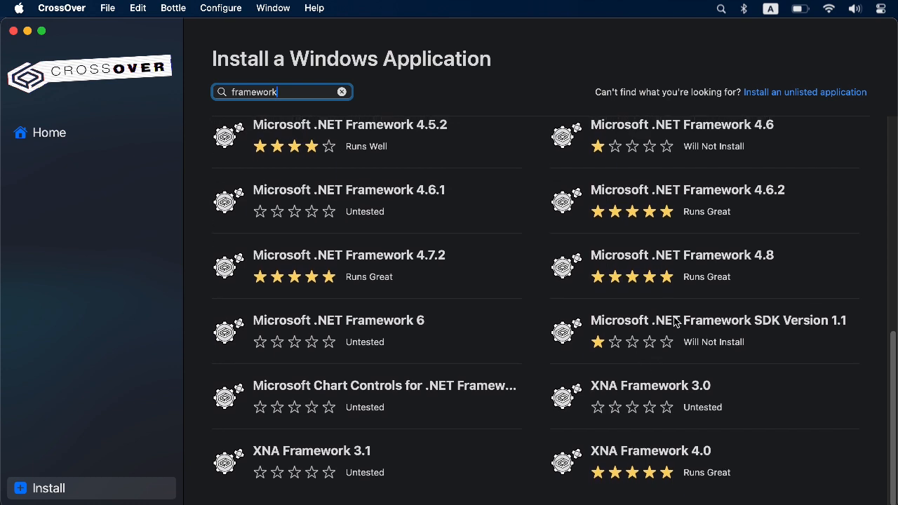
pyautogui.click(663, 256)
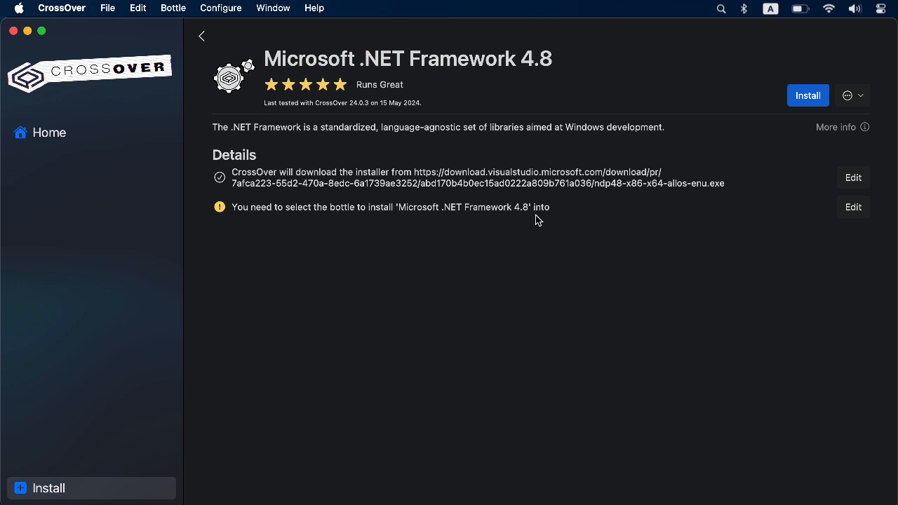
# Set the .NET Framework 4.8 installation to use a new bottle named AGS of type Windows 10 32-bit
pyautogui.click(851, 208)
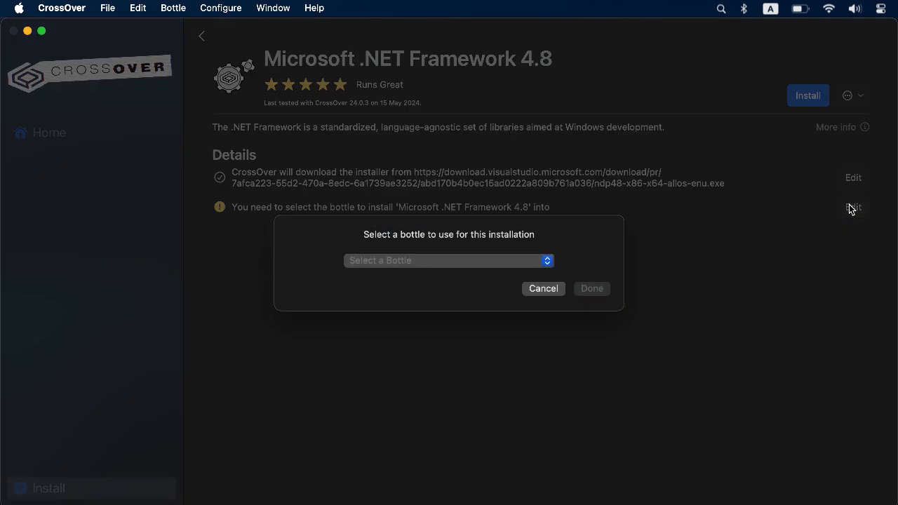
pyautogui.click(549, 263)
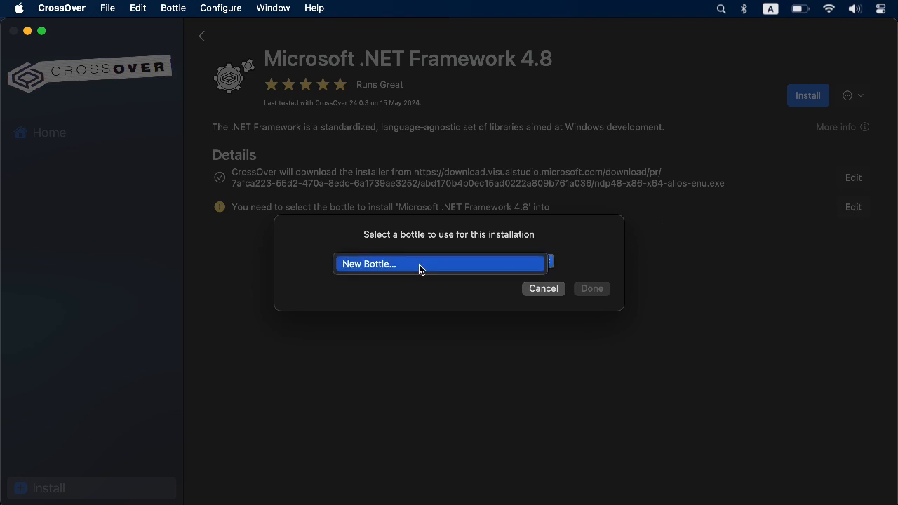
pyautogui.click(419, 264)
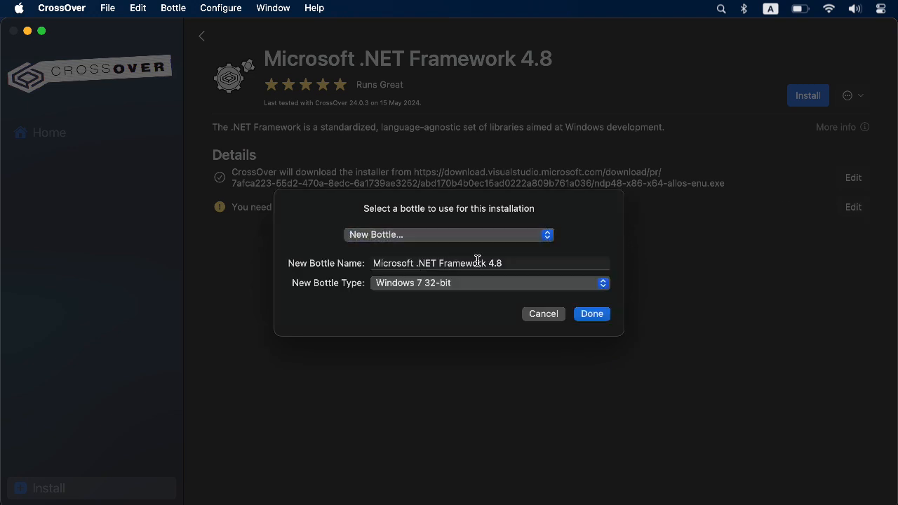
pyautogui.moveTo(519, 259); pyautogui.dragTo(362, 255)
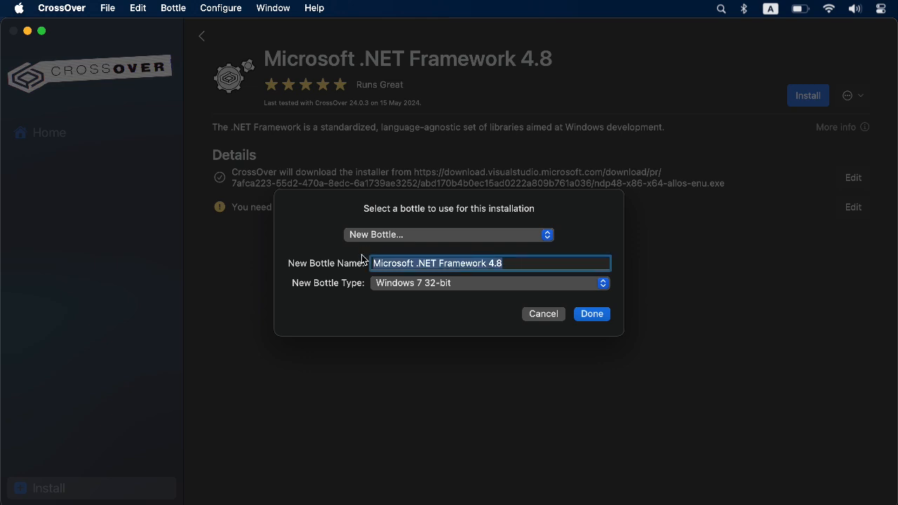
pyautogui.write('AGS')
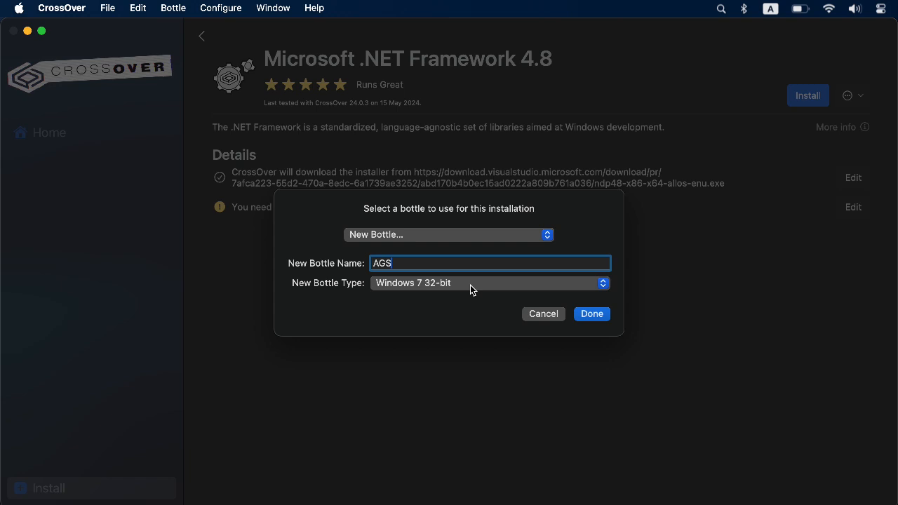
pyautogui.click(470, 285)
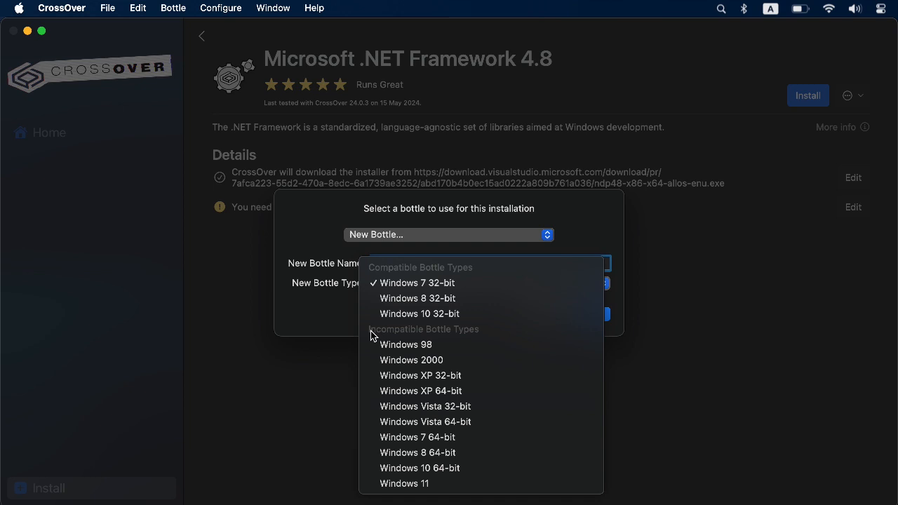
pyautogui.click(467, 316)
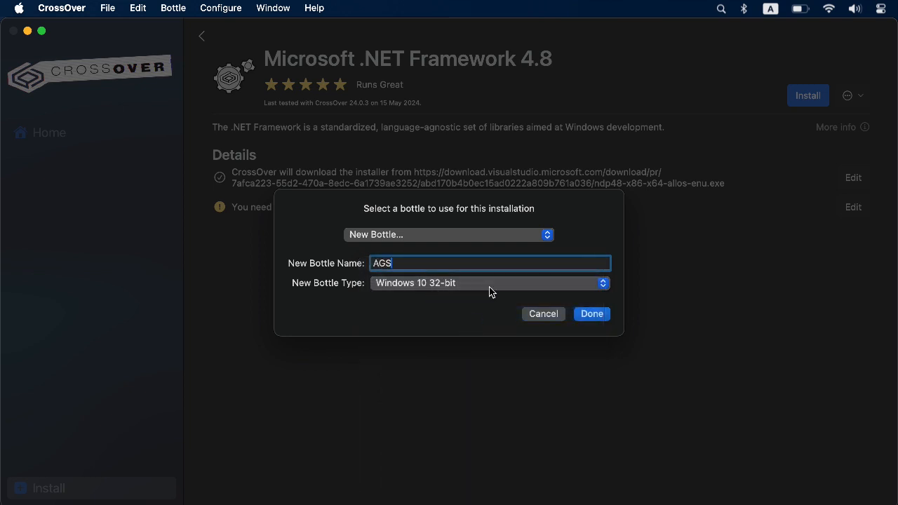
pyautogui.click(592, 315)
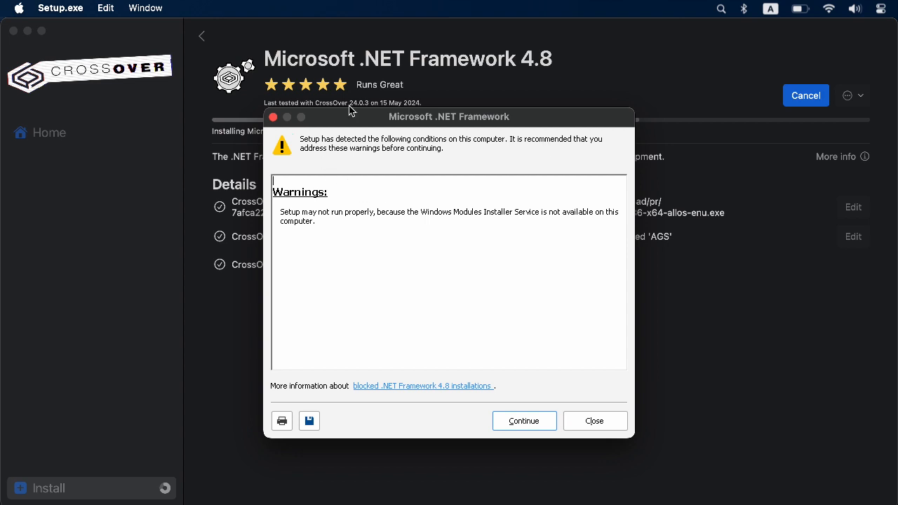
# Continue past the setup warnings and finish the .NET Framework 4.8 installation
pyautogui.click(519, 421)
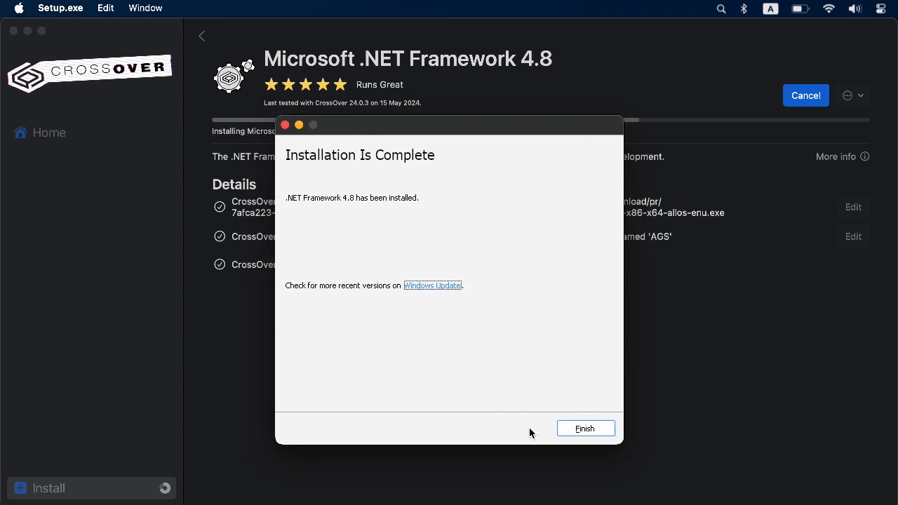
pyautogui.click(596, 429)
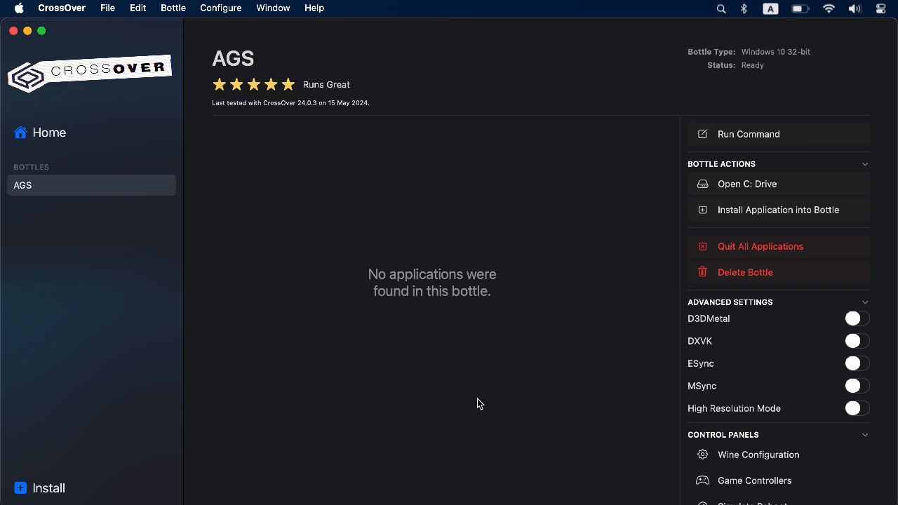
# Prepare an unlisted application install into the AGS bottle, using AGS-3.6.1.24-P2.exe from Downloads as the installer
pyautogui.click(736, 219)
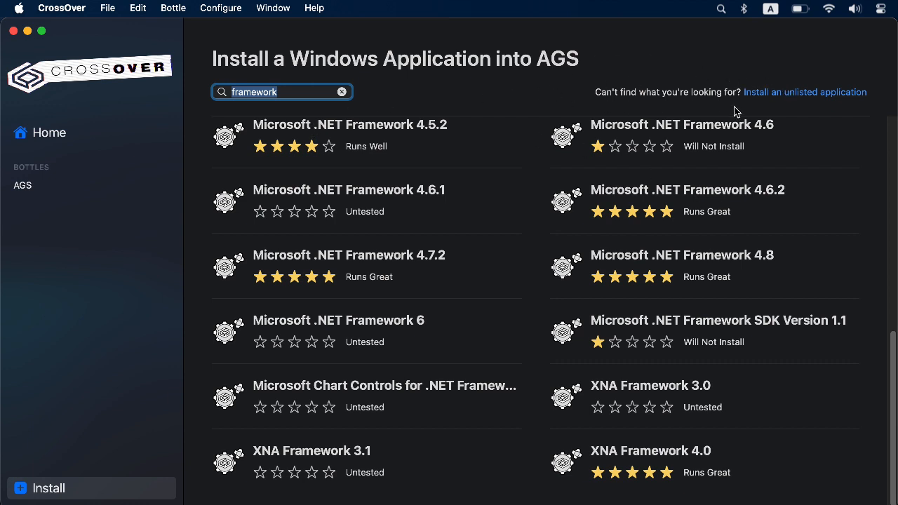
pyautogui.click(766, 91)
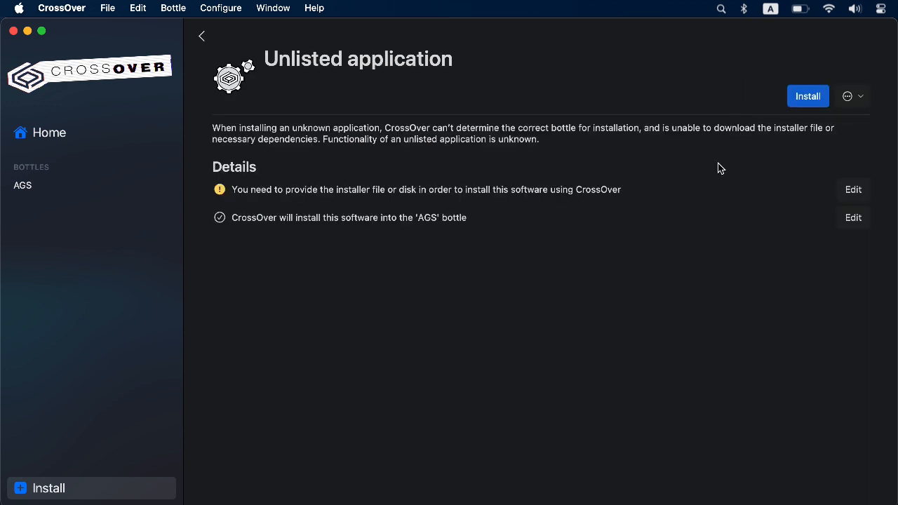
pyautogui.click(842, 190)
pyautogui.click(414, 199)
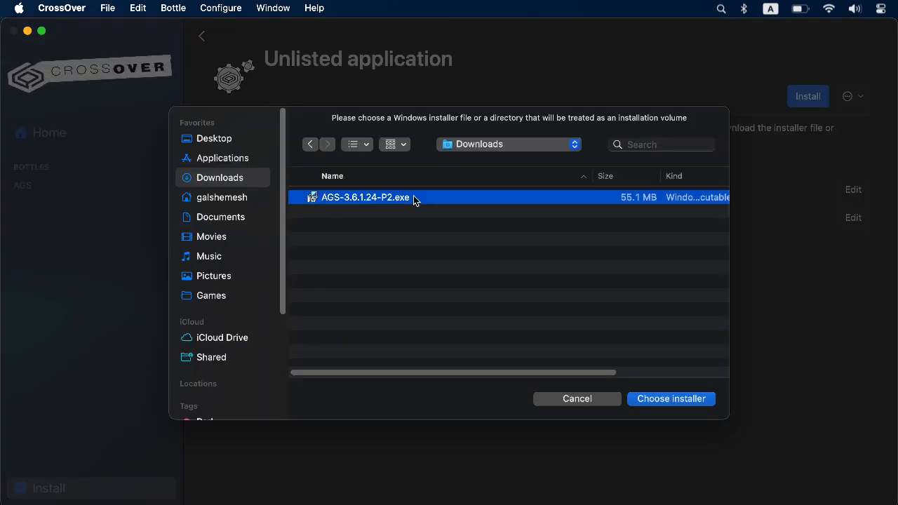
pyautogui.click(639, 399)
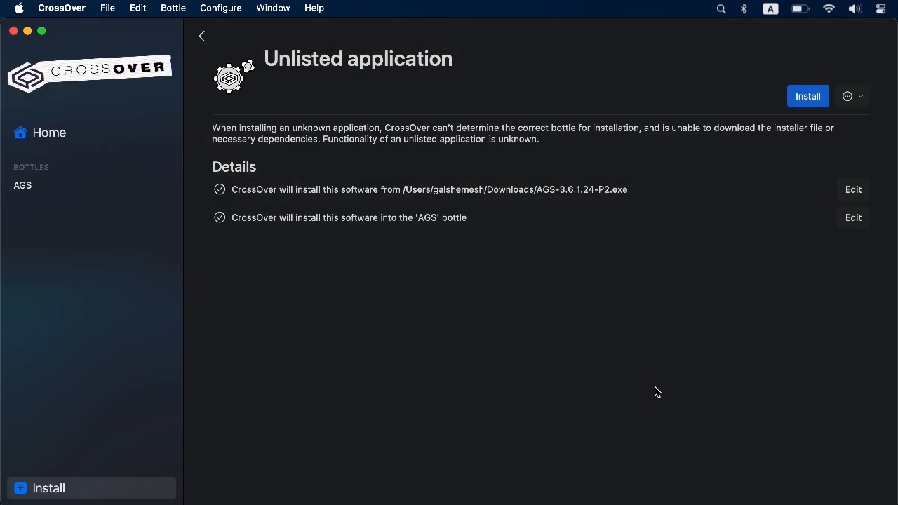
# Install Adventure Game Studio 3.6.1 P2 with the default setup options, without launching it at the end
pyautogui.click(814, 105)
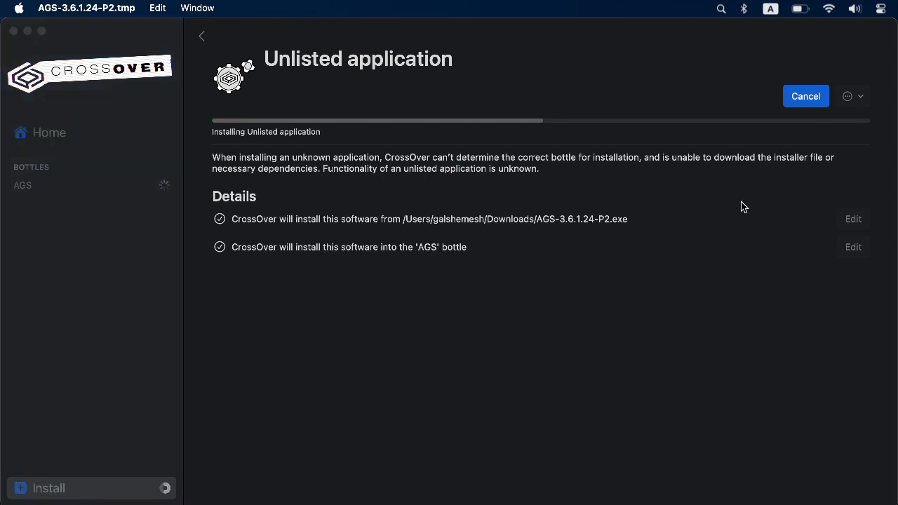
pyautogui.click(306, 351)
pyautogui.click(530, 394)
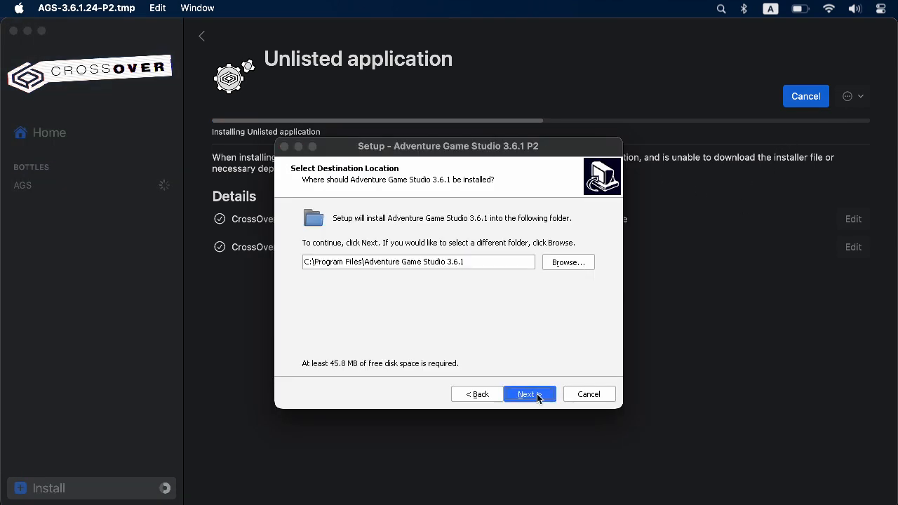
pyautogui.click(533, 396)
pyautogui.click(536, 396)
pyautogui.click(537, 397)
pyautogui.click(539, 396)
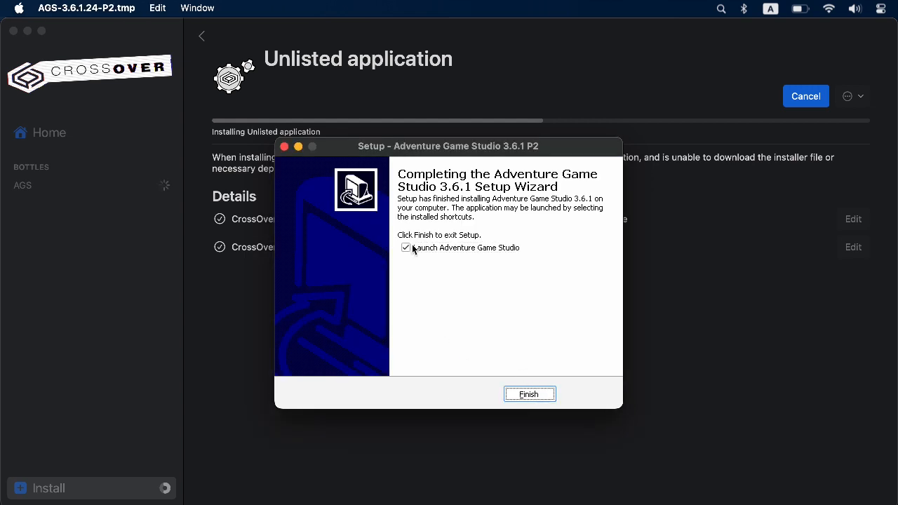
pyautogui.click(412, 250)
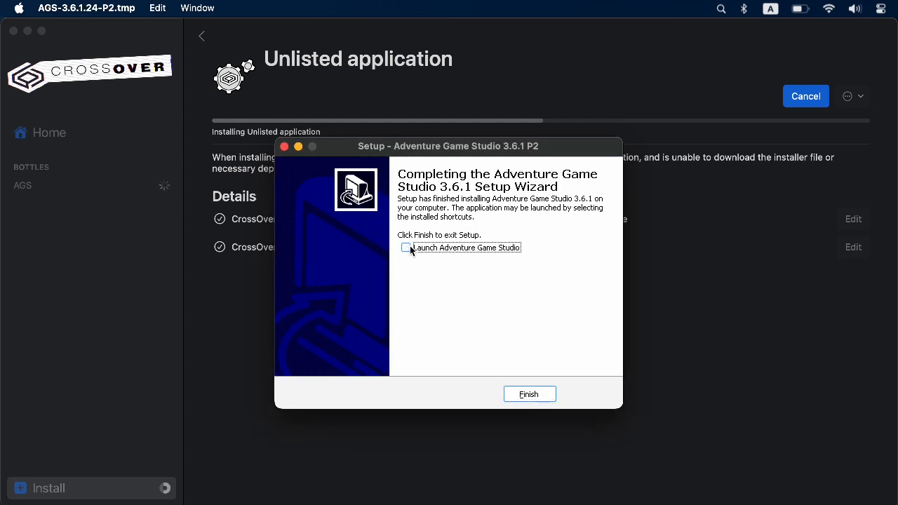
pyautogui.click(532, 395)
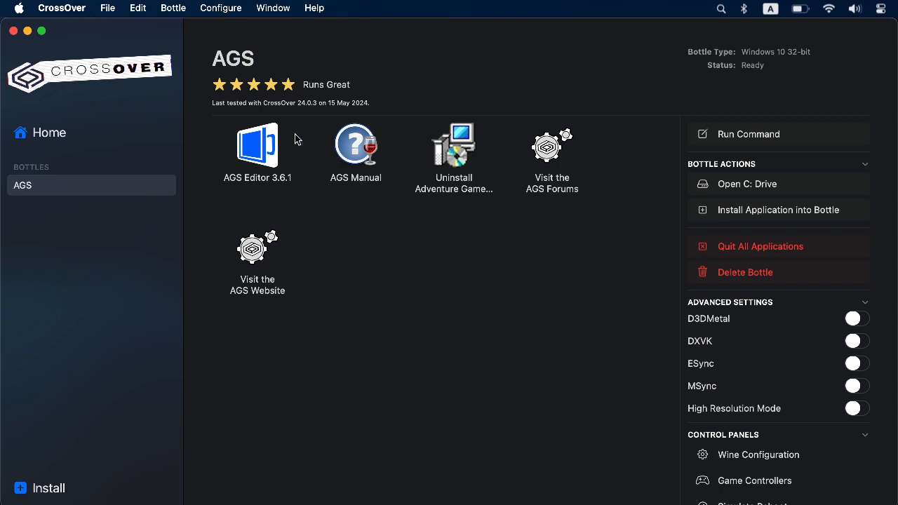
# Launch AGS Editor 3.6.1 from the AGS bottle and start a new game based on the Sierra-style template
pyautogui.click(271, 161)
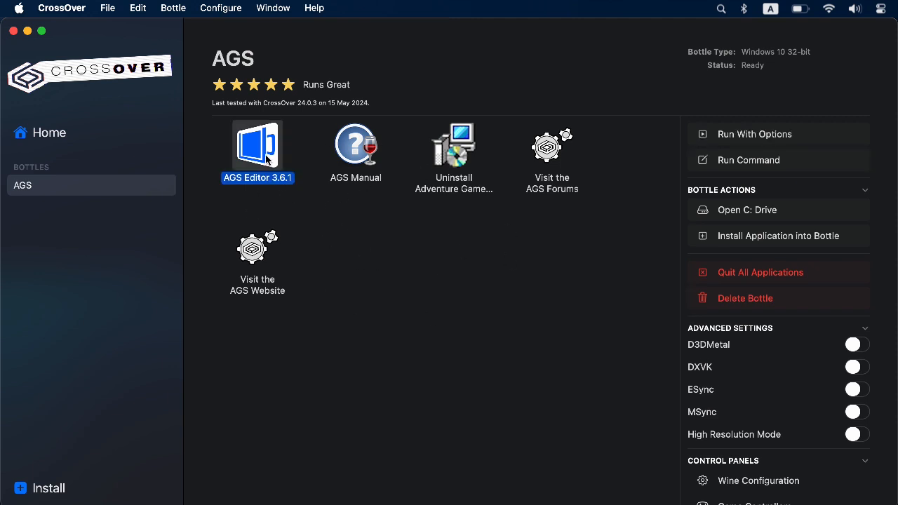
pyautogui.doubleClick(265, 159)
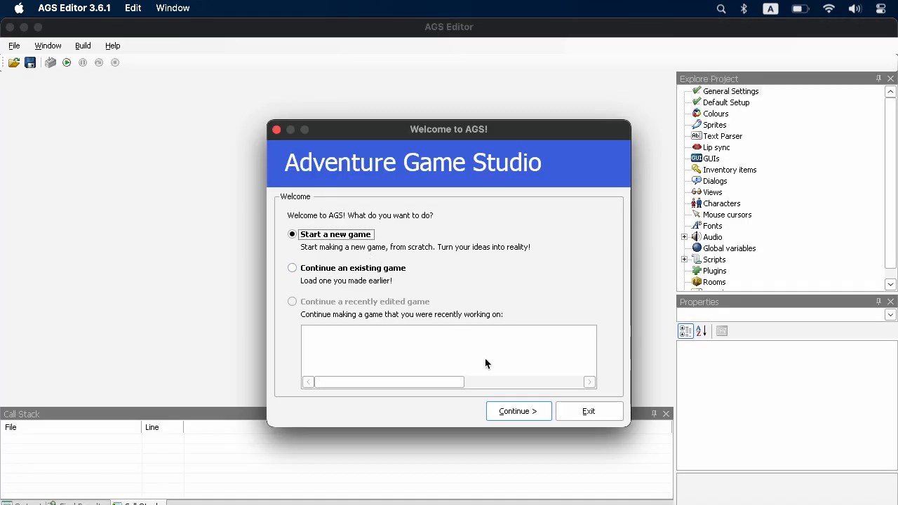
pyautogui.click(513, 413)
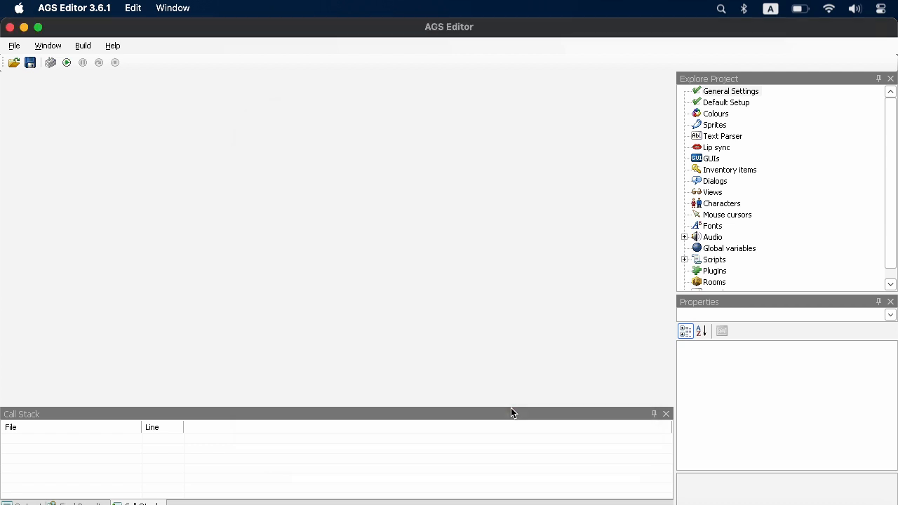
pyautogui.click(555, 397)
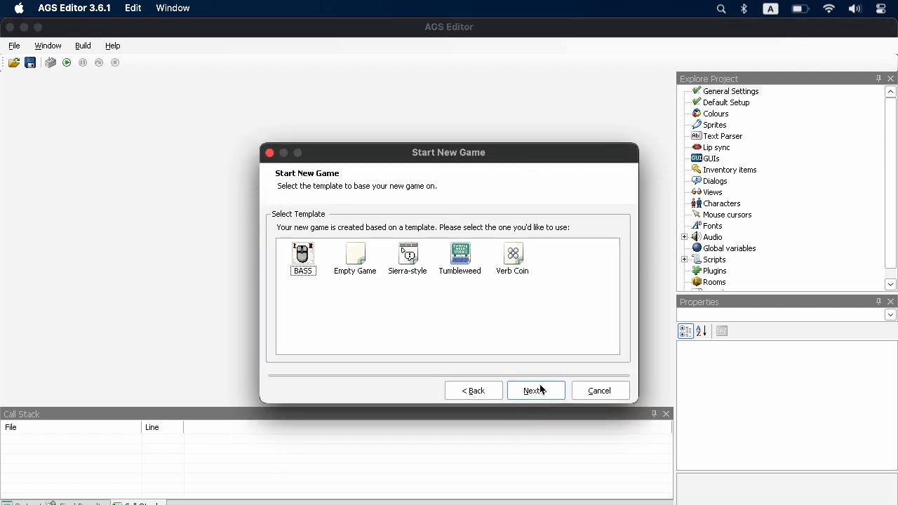
pyautogui.click(410, 257)
pyautogui.click(528, 391)
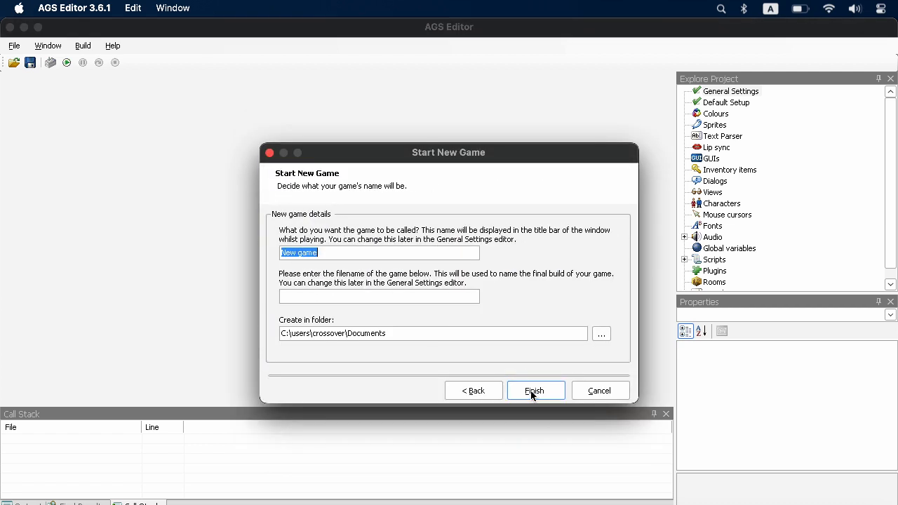
# Copy the game name "New game" as its filename and create the game in C:\users\crossover\Documents
pyautogui.rightClick(312, 257)
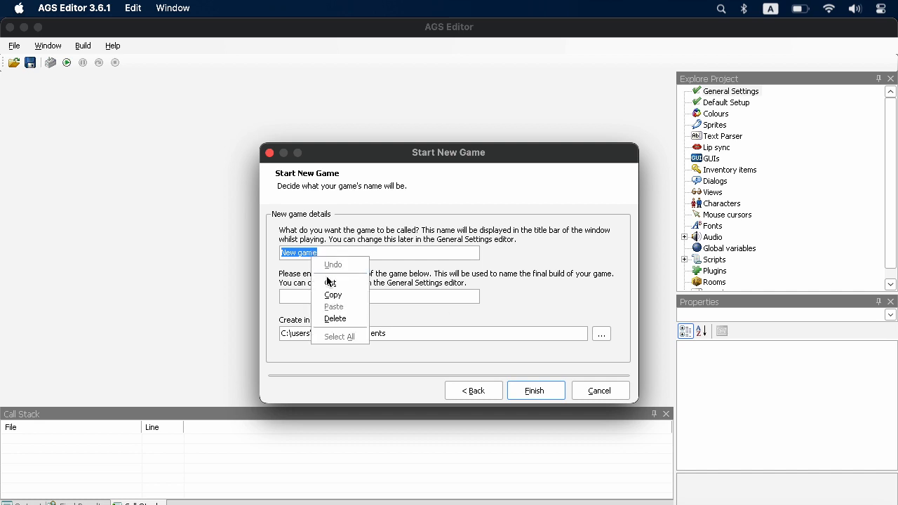
pyautogui.click(329, 294)
pyautogui.rightClick(328, 295)
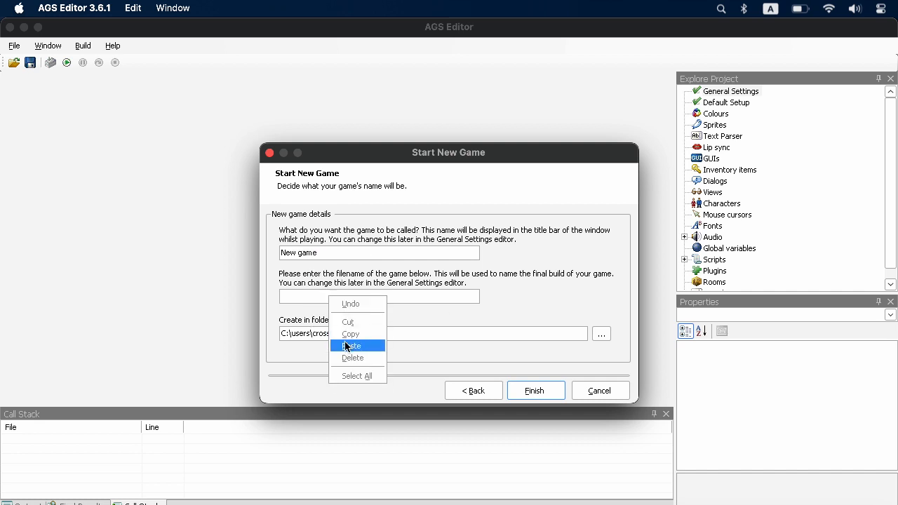
pyautogui.click(349, 346)
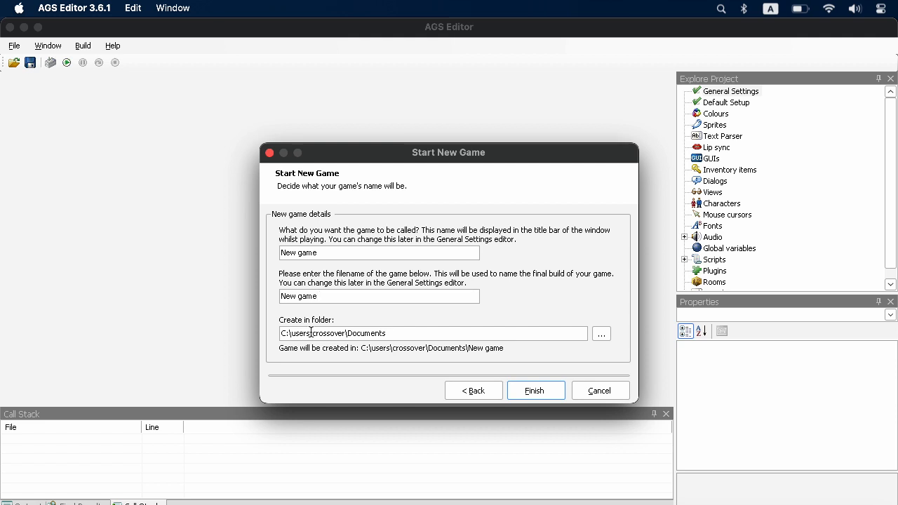
pyautogui.moveTo(314, 333); pyautogui.dragTo(344, 332)
pyautogui.click(529, 392)
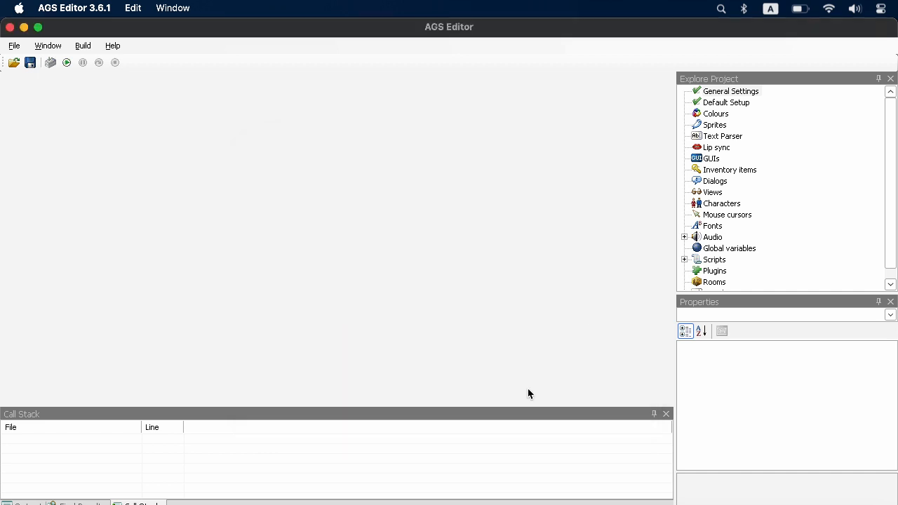
# Test-run the new game, try walking the character across the scene, and close the game window
pyautogui.press('F5')
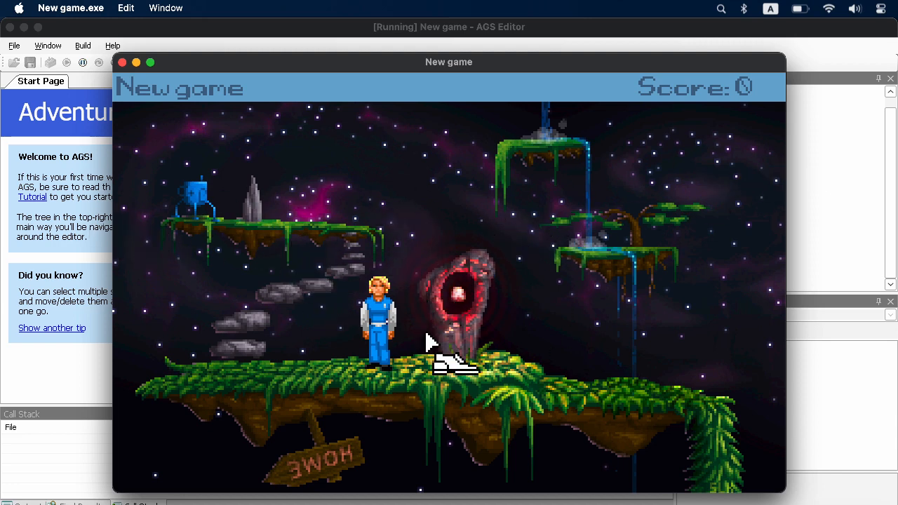
pyautogui.click(439, 355)
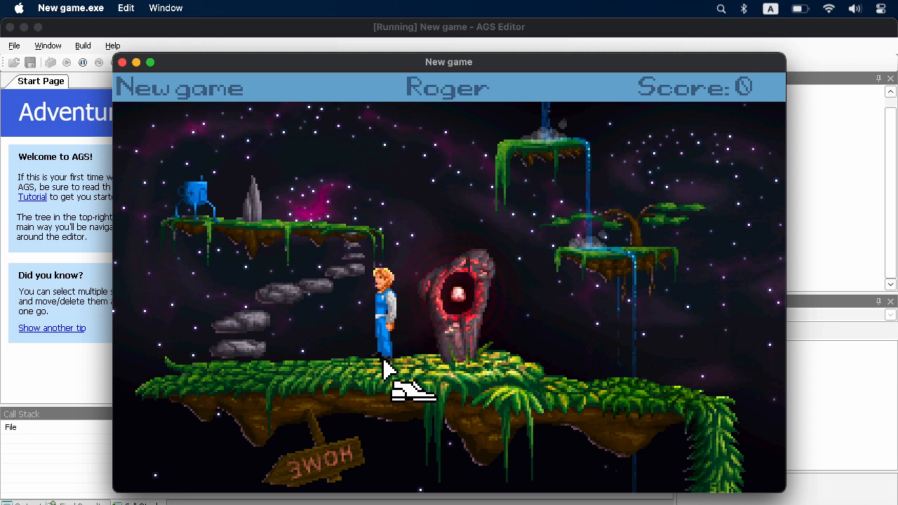
pyautogui.moveTo(140, 84)
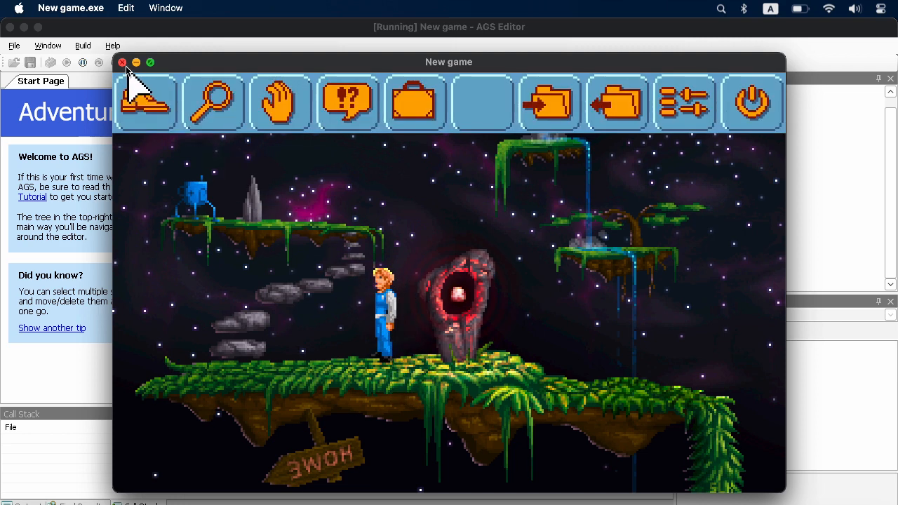
pyautogui.click(122, 62)
# Try to run the game setup, dismiss the warning, and build the game's EXE
pyautogui.click(84, 46)
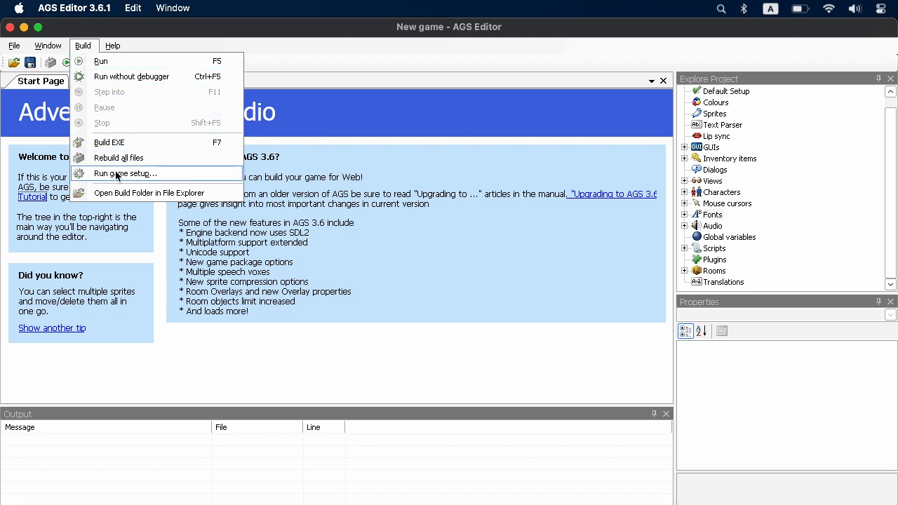
pyautogui.click(137, 174)
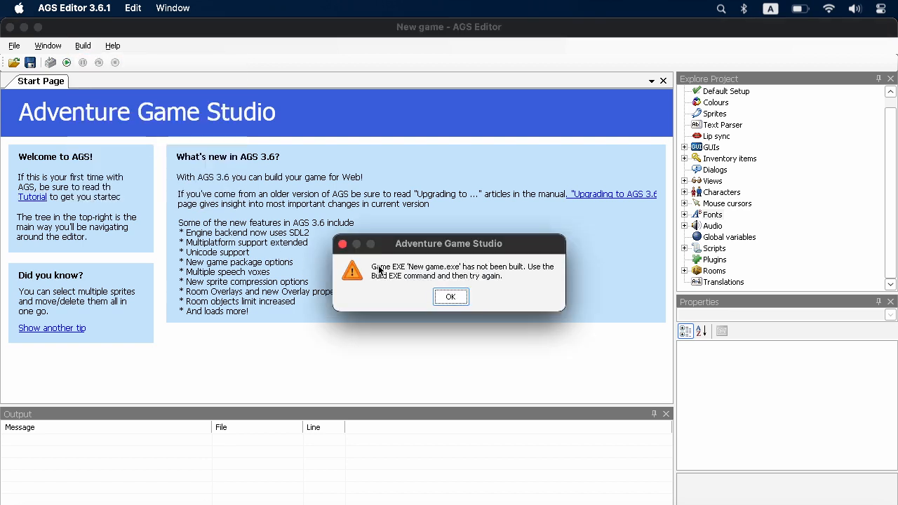
pyautogui.click(447, 298)
pyautogui.click(83, 45)
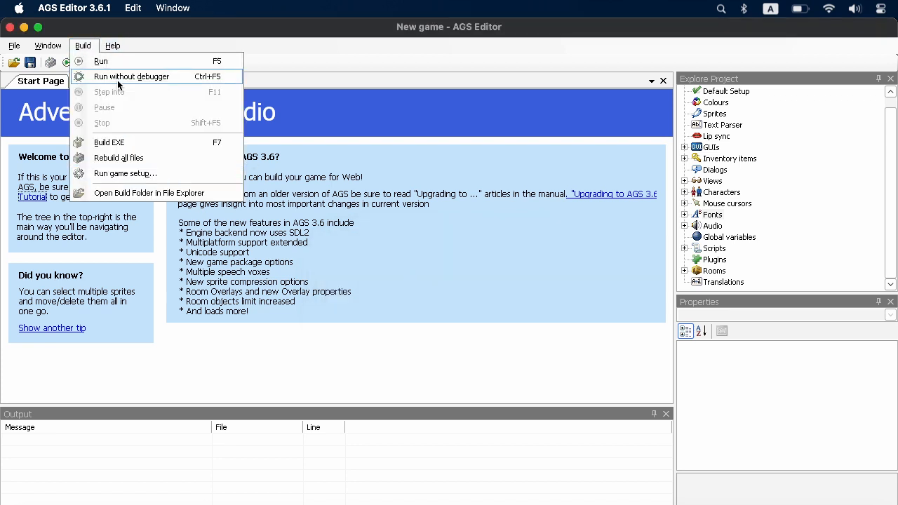
pyautogui.click(133, 142)
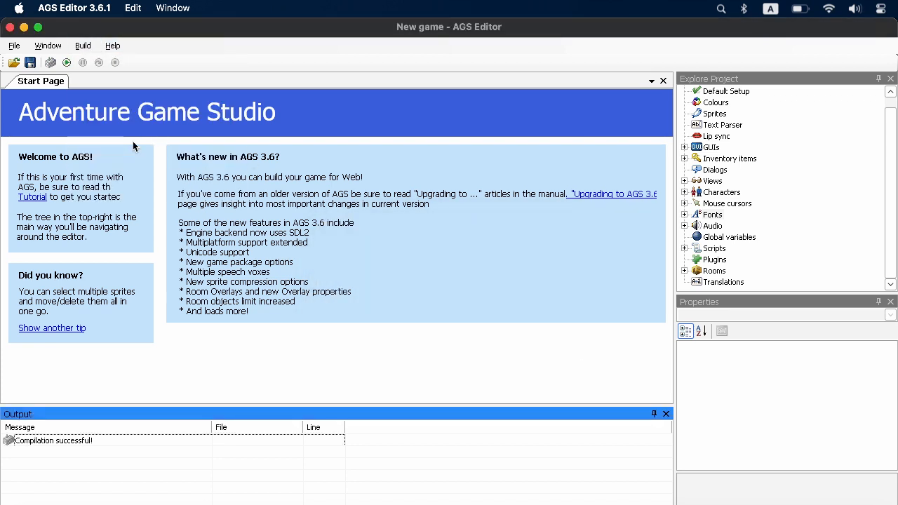
# Run the game setup, choose DirectSound as the audio driver in the advanced options, and close the setup without saving
pyautogui.click(83, 46)
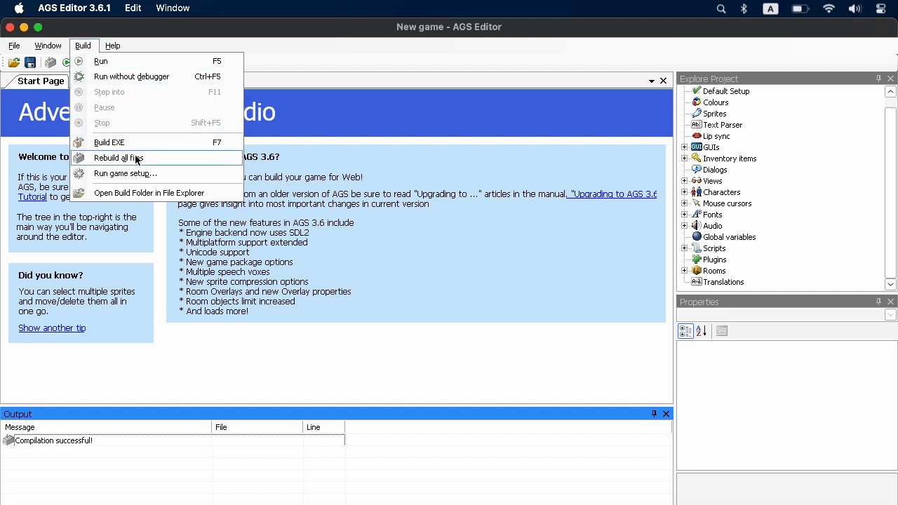
pyautogui.click(142, 175)
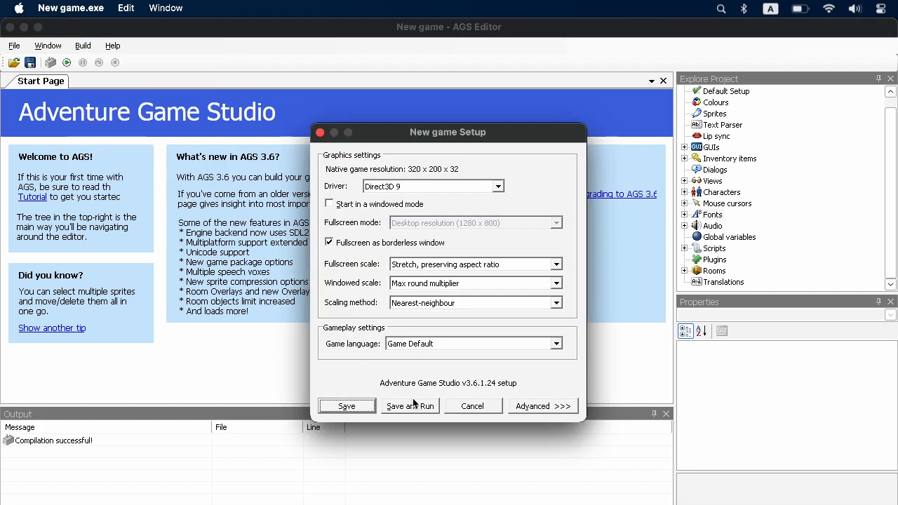
pyautogui.click(540, 406)
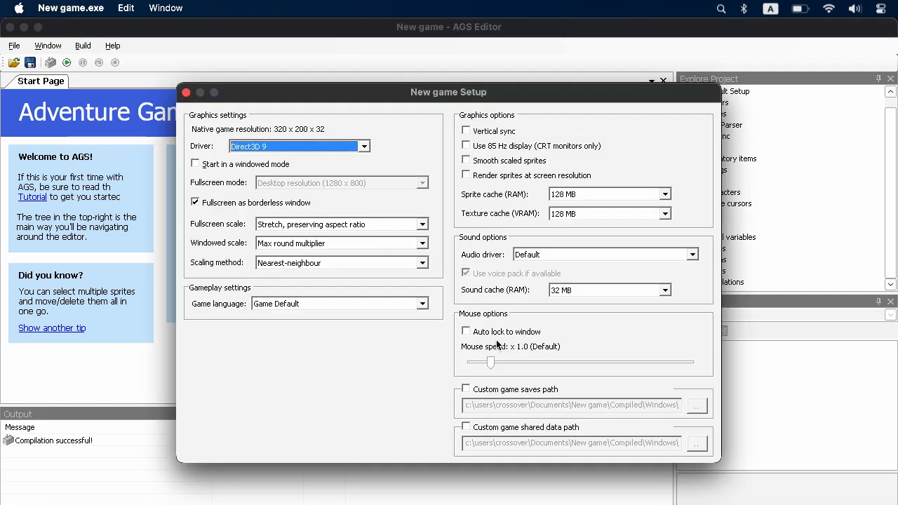
pyautogui.click(553, 255)
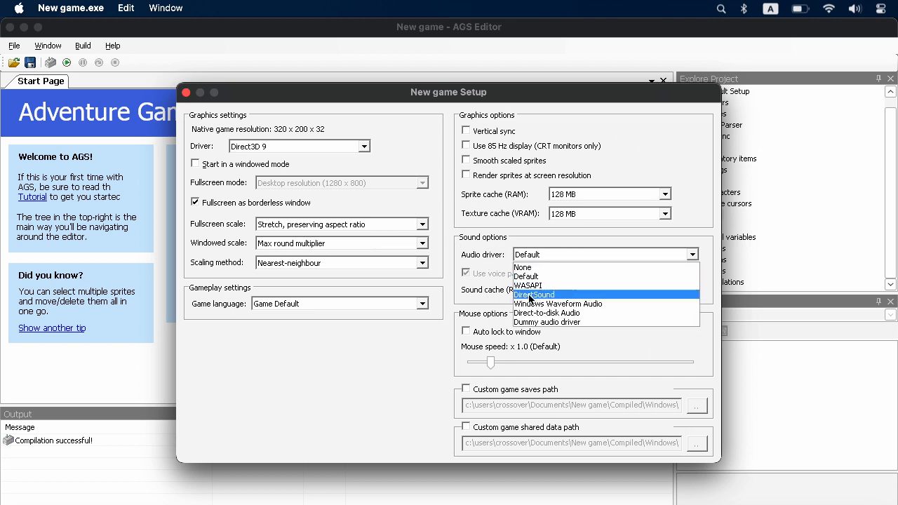
pyautogui.click(556, 295)
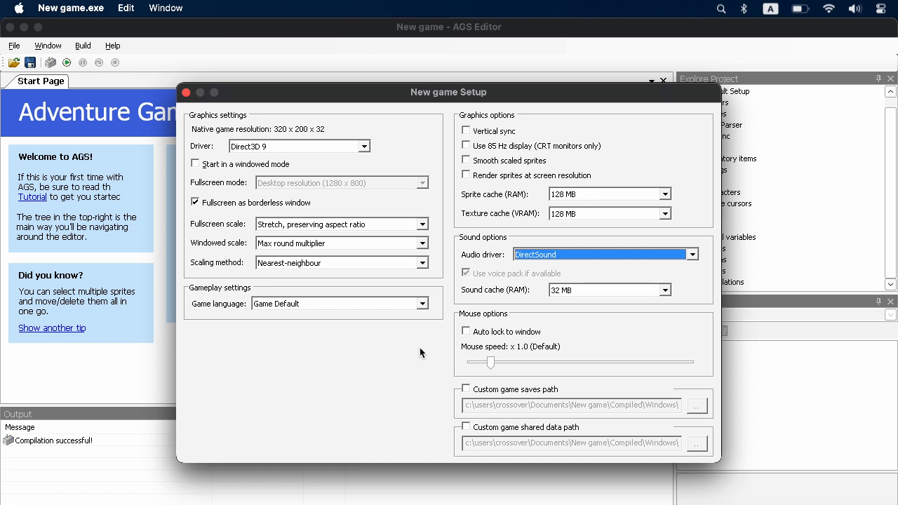
pyautogui.press('Escape')
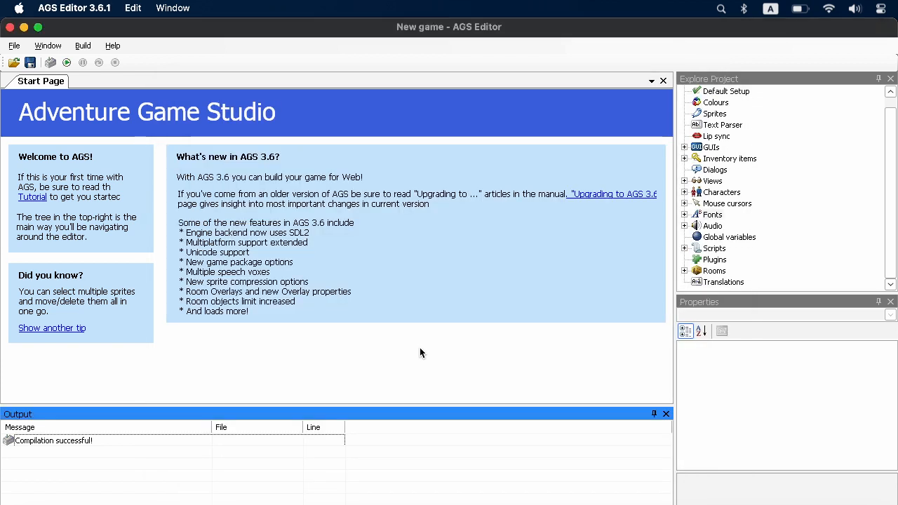
# Close the AGS Editor and return to the AGS bottle in CrossOver
pyautogui.click(11, 28)
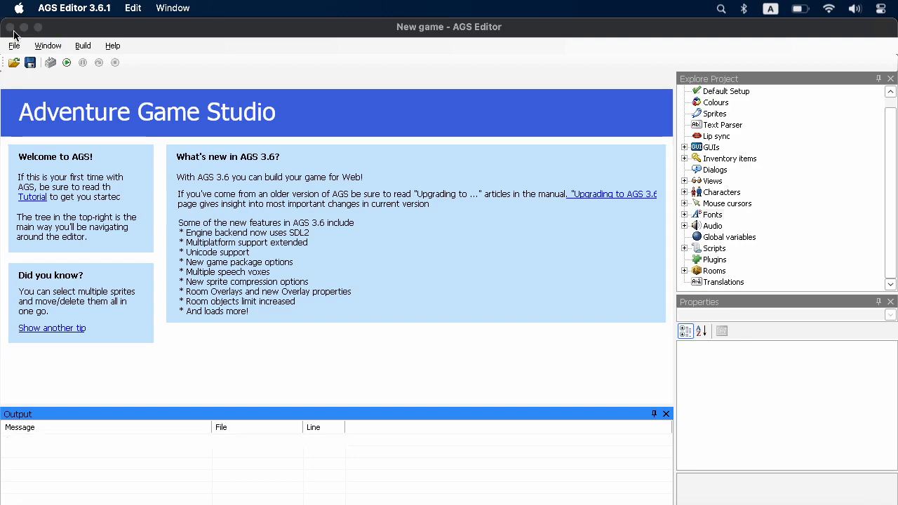
pyautogui.click(440, 293)
pyautogui.click(448, 302)
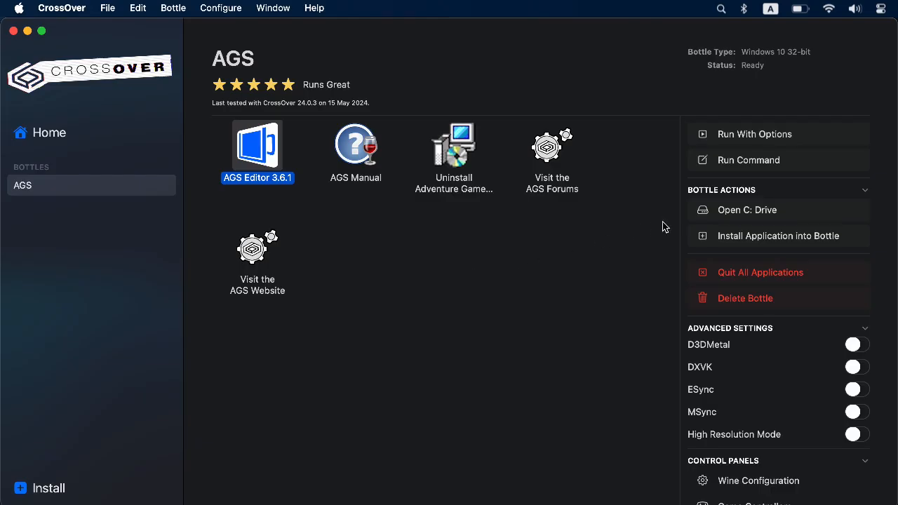
# Open the AGS bottle's C: drive in Finder and browse to the crossover folder inside users
pyautogui.click(797, 214)
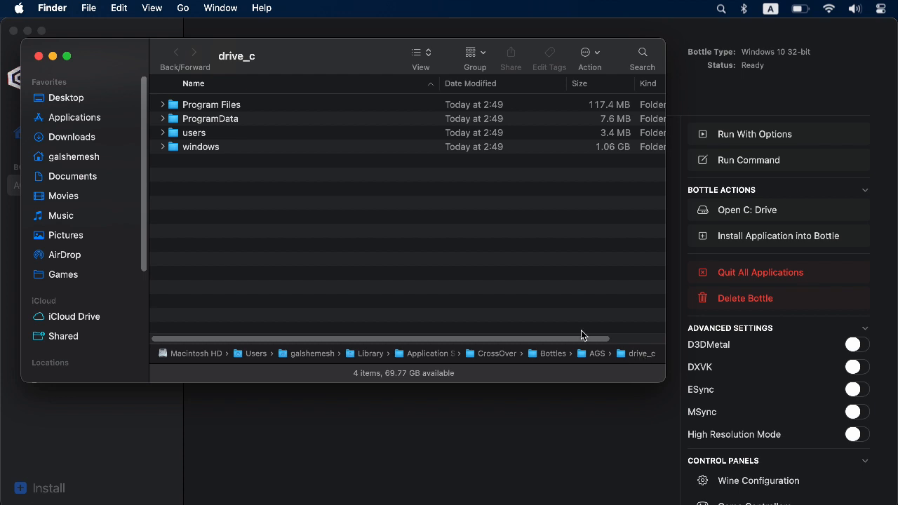
pyautogui.moveTo(232, 180); pyautogui.dragTo(182, 91)
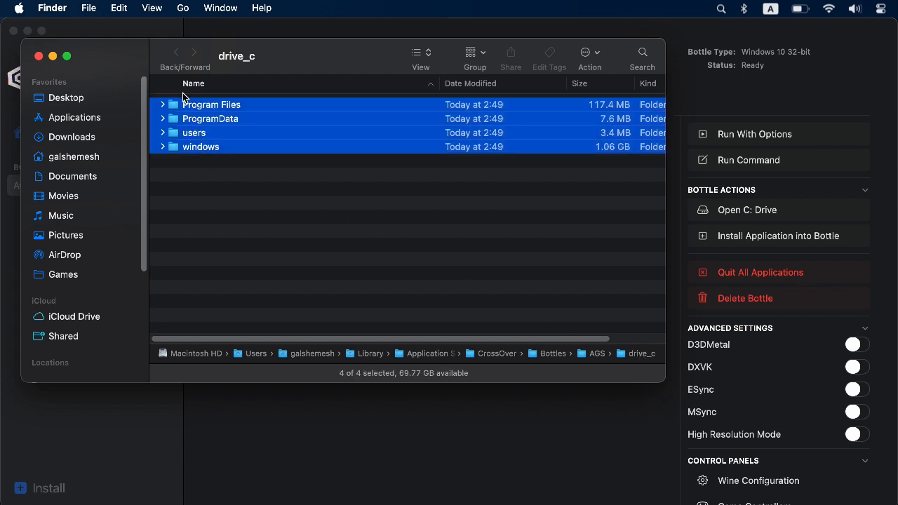
pyautogui.click(204, 165)
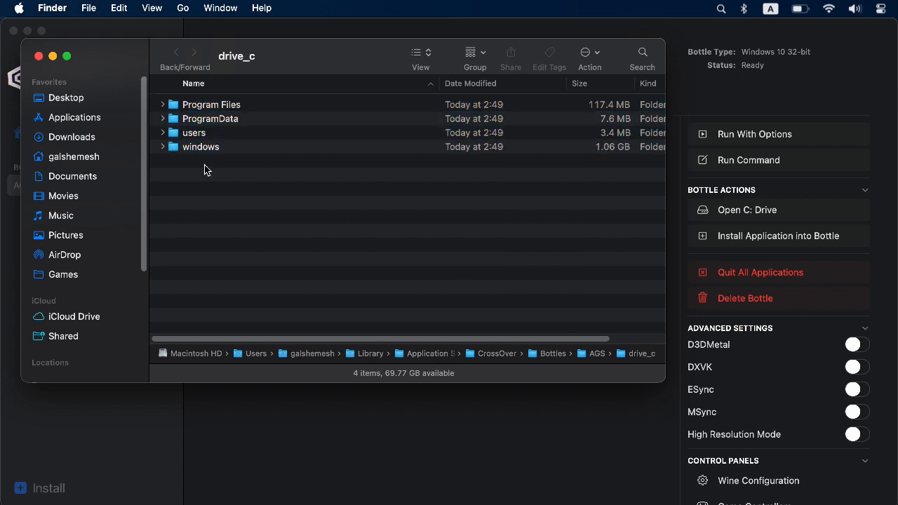
pyautogui.doubleClick(202, 135)
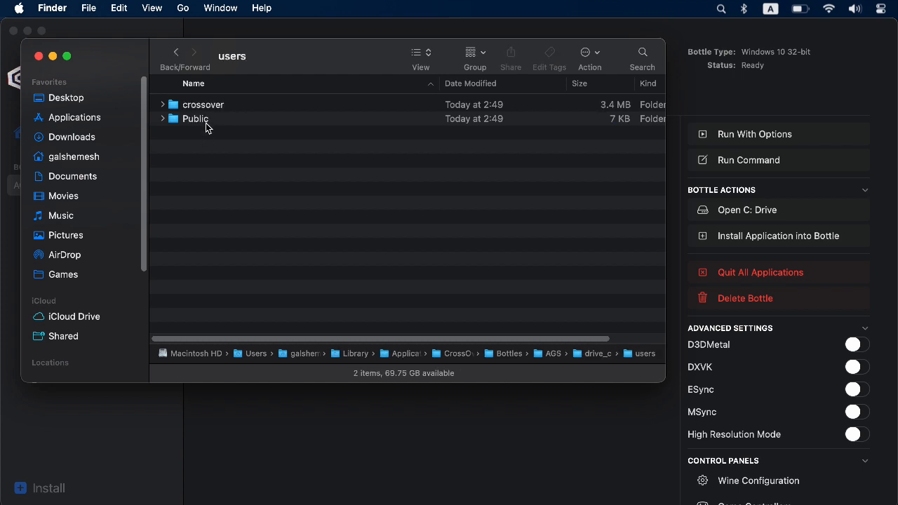
pyautogui.click(215, 106)
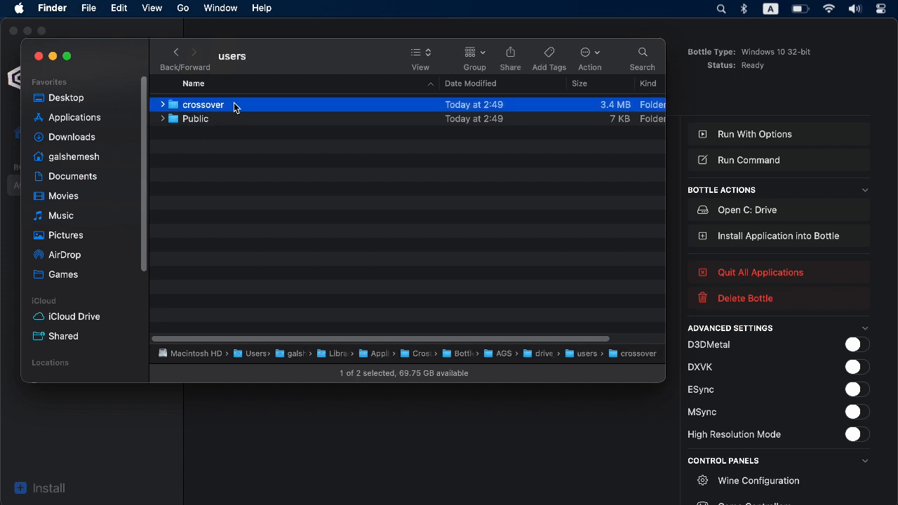
pyautogui.doubleClick(235, 105)
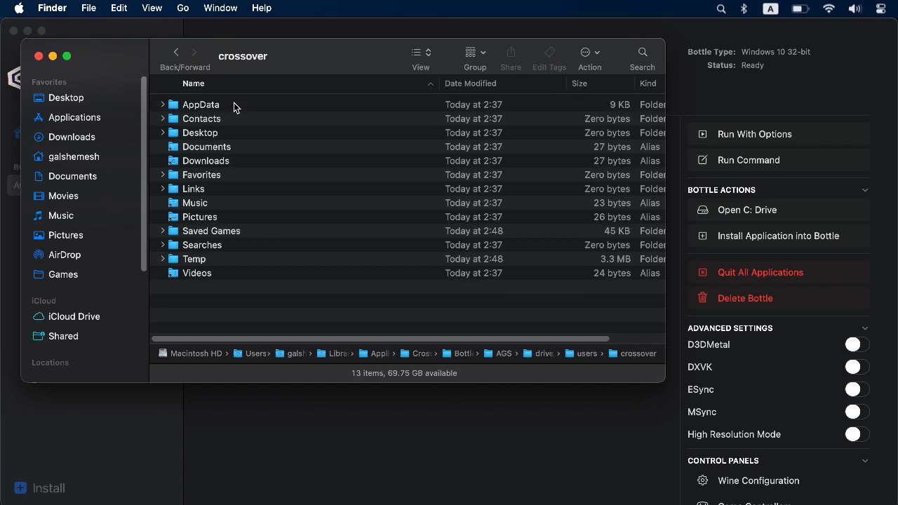
# Show the crossover folder as icons and look inside its Documents alias for the game folder, closing Finder when done
pyautogui.click(208, 151)
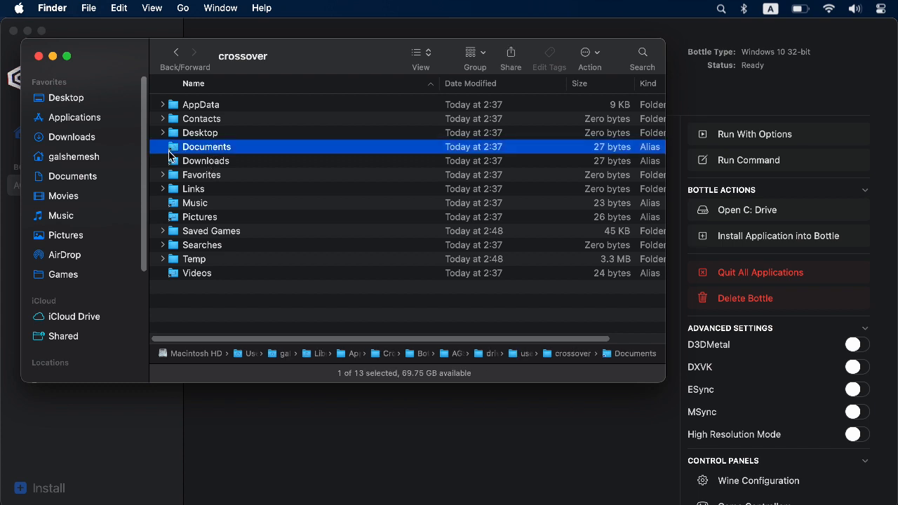
pyautogui.click(421, 55)
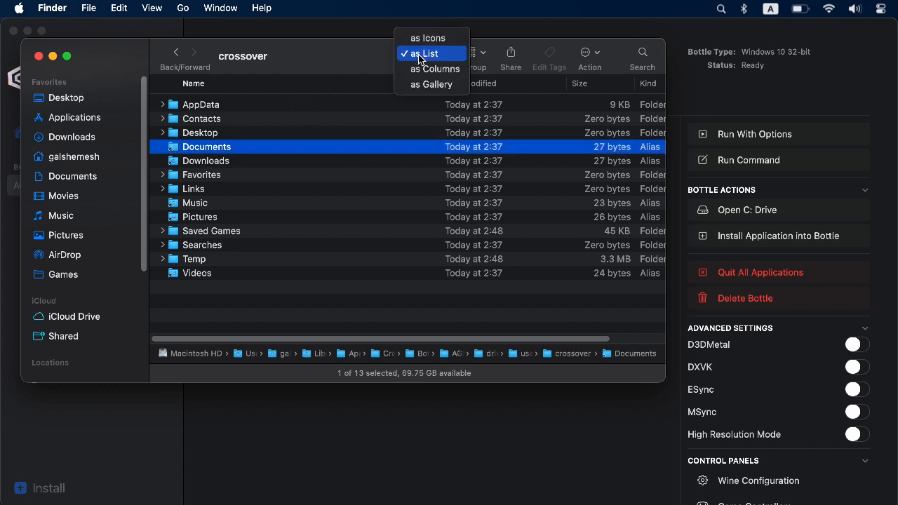
pyautogui.click(427, 38)
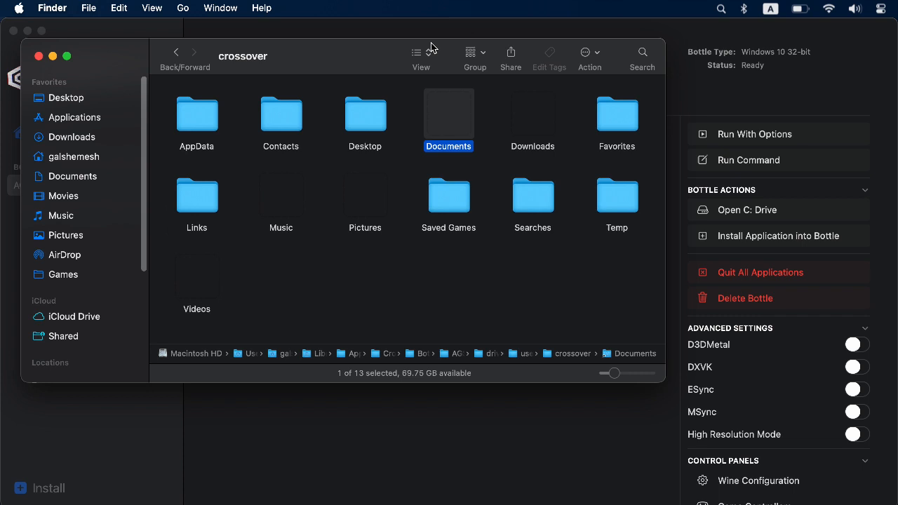
pyautogui.doubleClick(432, 131)
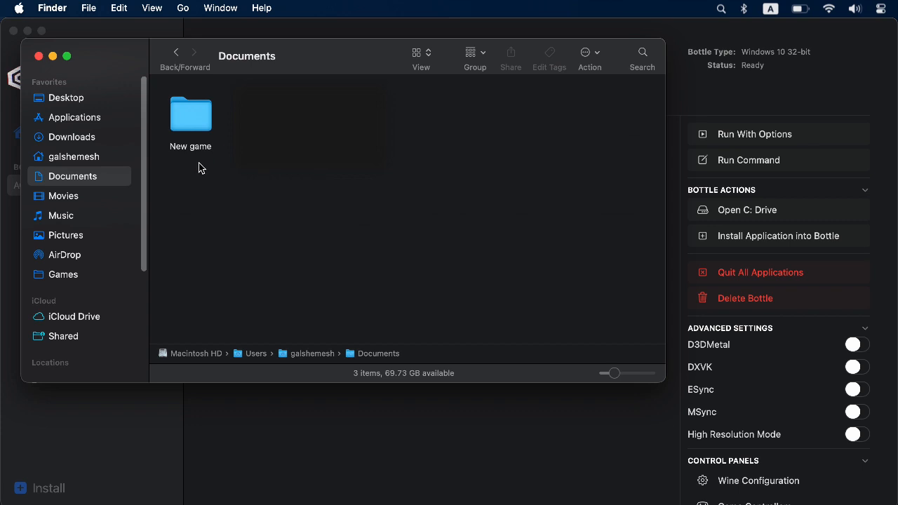
pyautogui.click(38, 56)
# Relaunch AGS Editor 3.6.1 from the AGS bottle and choose to continue an existing game
pyautogui.doubleClick(260, 151)
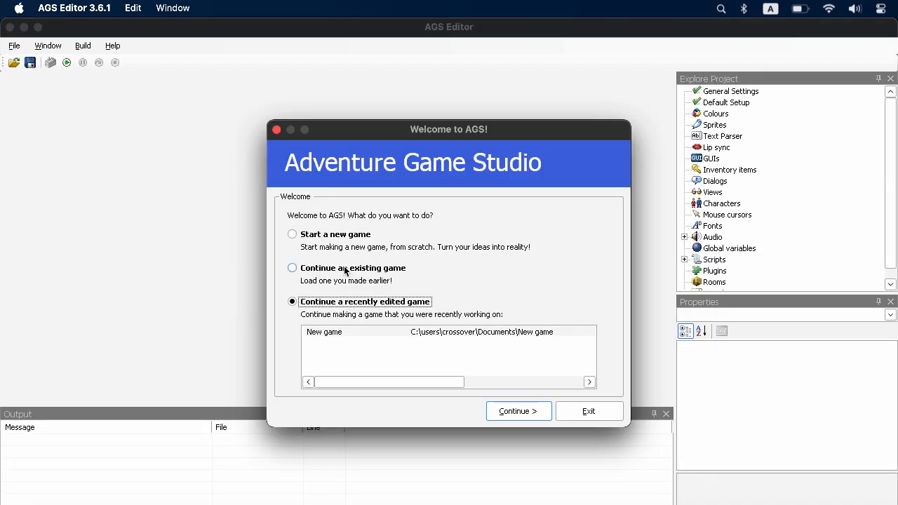
pyautogui.click(343, 266)
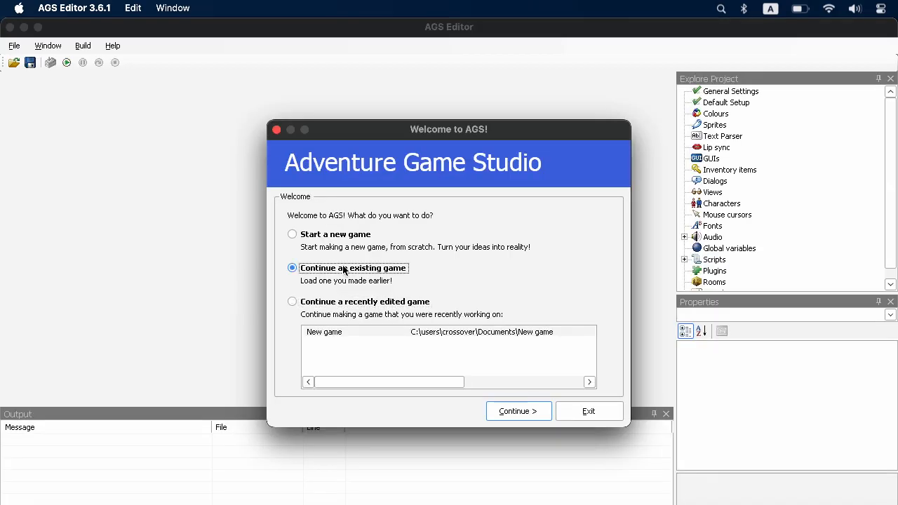
pyautogui.click(506, 412)
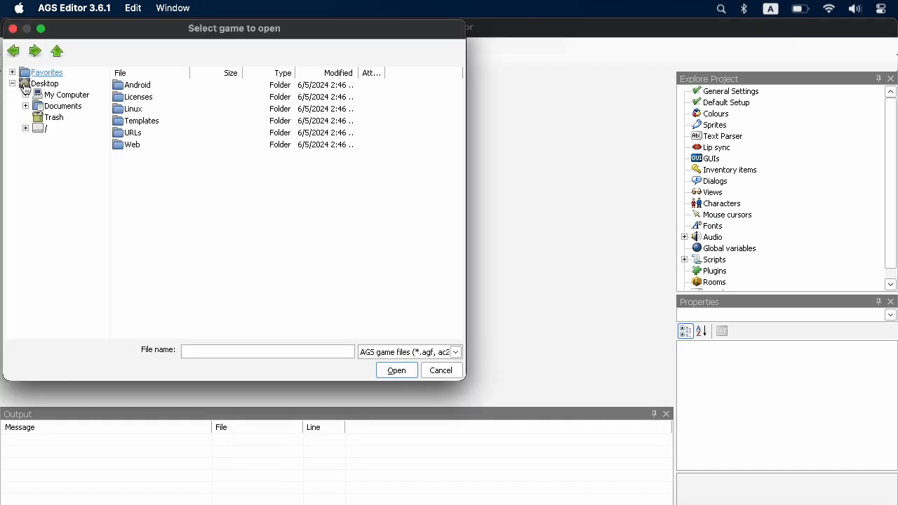
# Browse the game selection dialog to C:\users\crossover\Documents to locate the New game folder
pyautogui.click(25, 95)
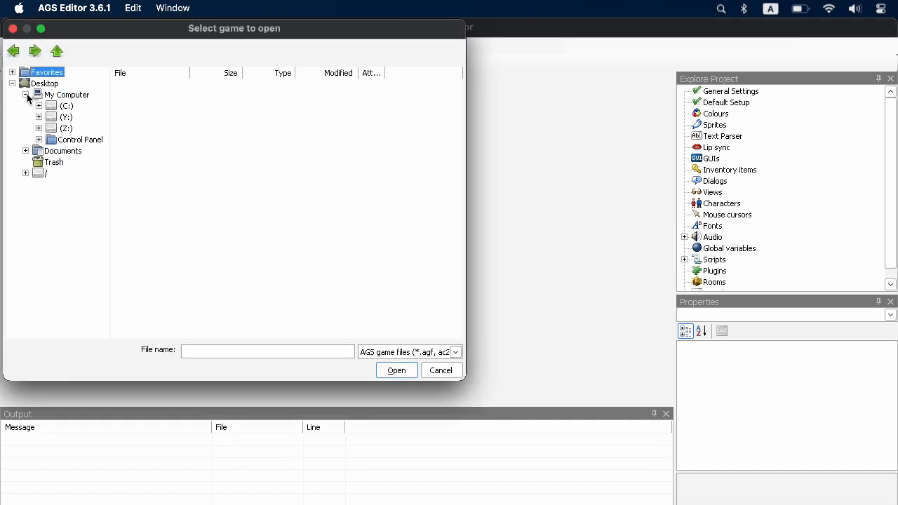
pyautogui.click(66, 106)
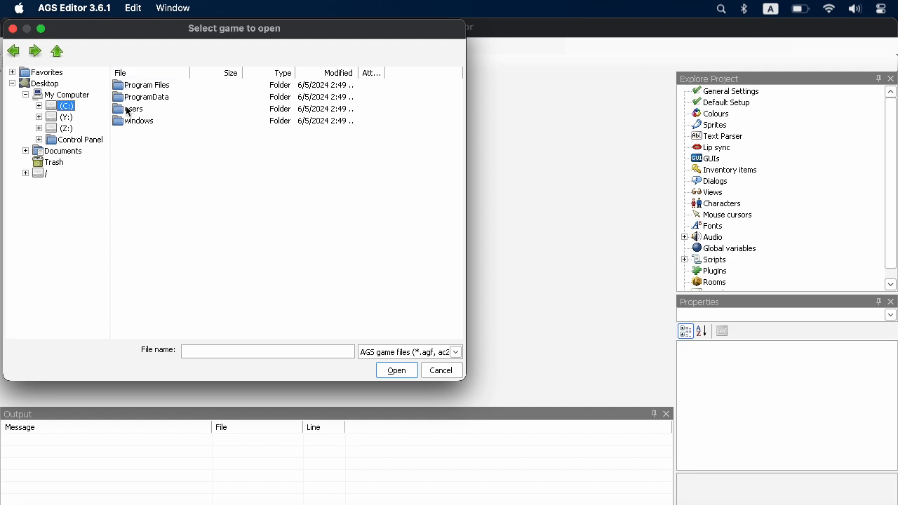
pyautogui.doubleClick(128, 110)
pyautogui.click(141, 88)
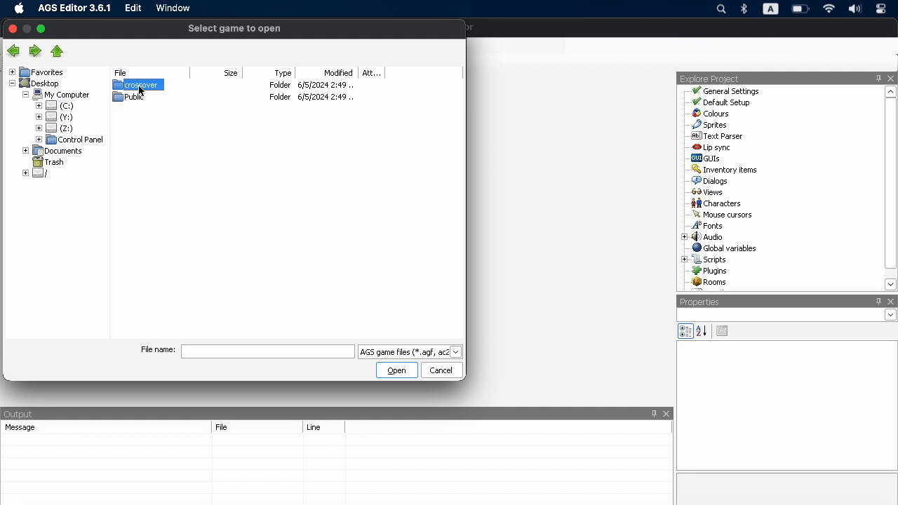
pyautogui.doubleClick(142, 87)
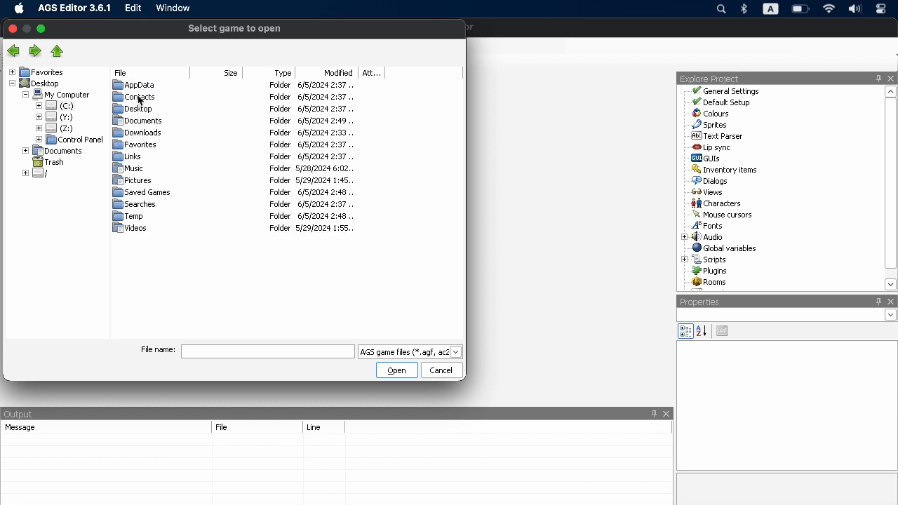
pyautogui.doubleClick(138, 125)
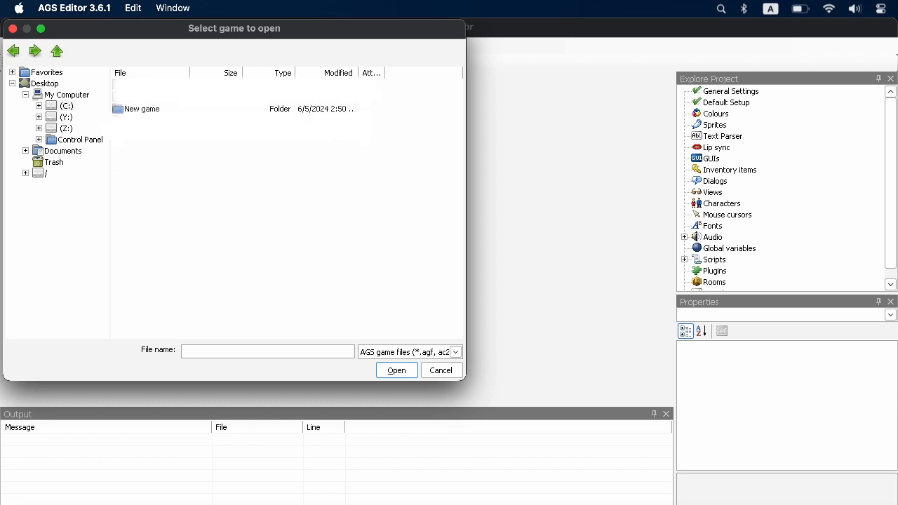
# Look at the drives under My Computer and the folders of the Mac's root "/", and cancel the game selection
pyautogui.click(62, 95)
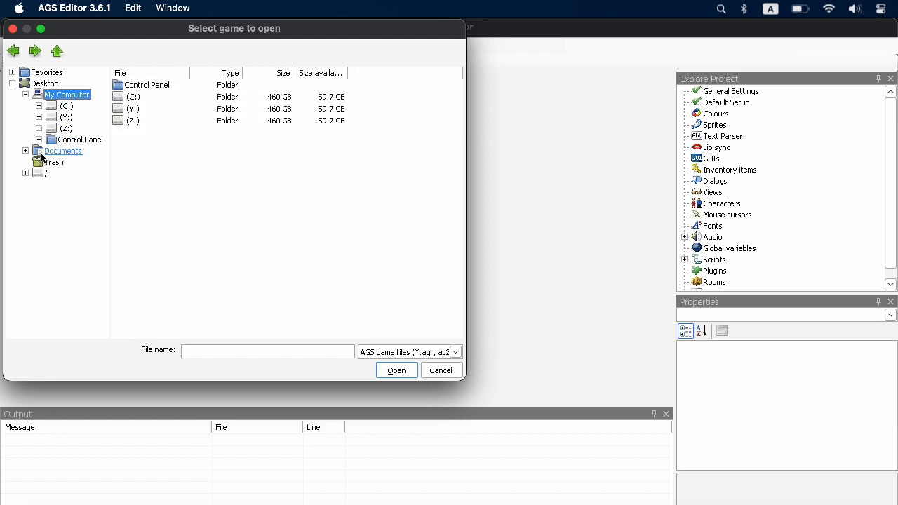
pyautogui.click(26, 174)
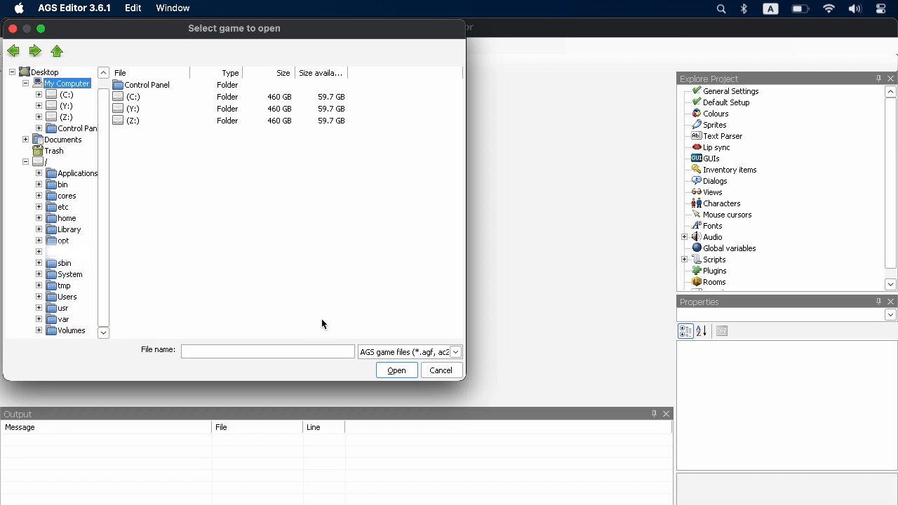
pyautogui.click(439, 370)
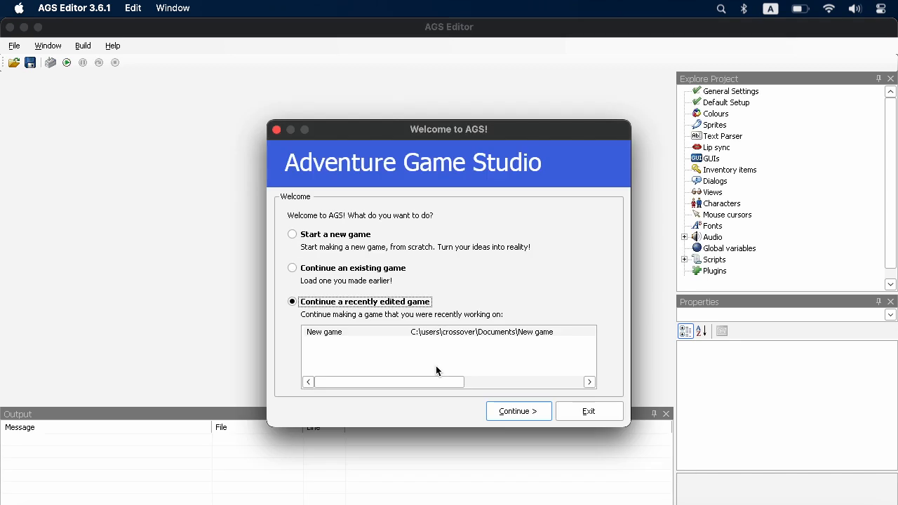